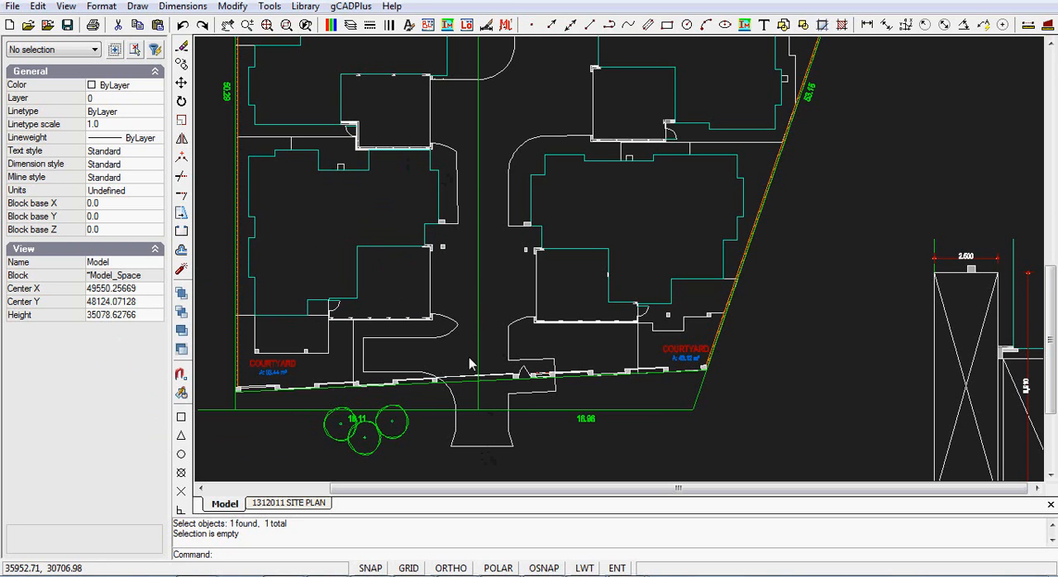
Step: Examine the existing paving outline of the central driveway and its vertices
left_click(494, 450)
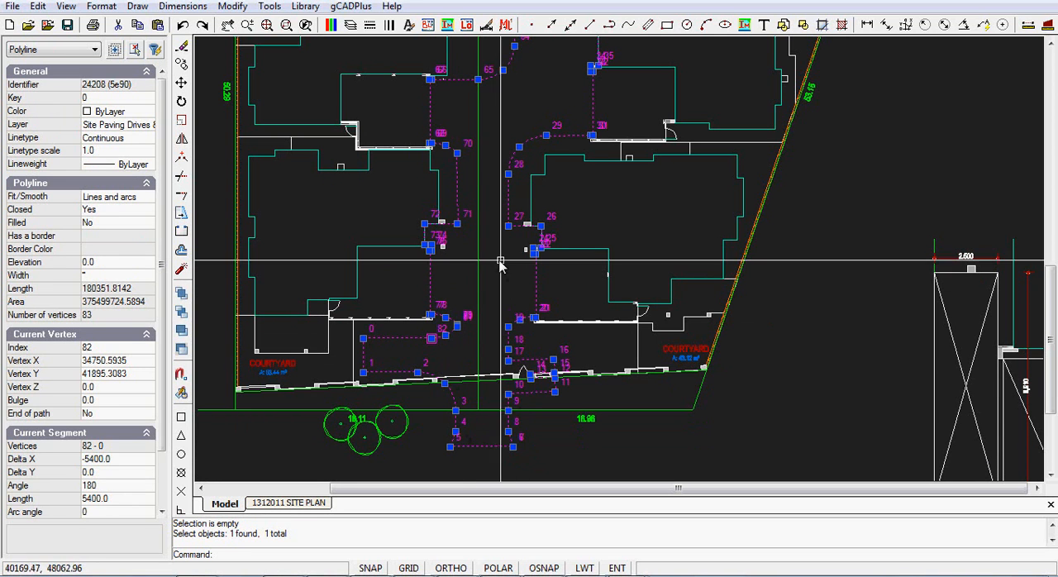
scroll(493, 162, "down", 1)
mouse_move(492, 163)
middle_mouse_down()
mouse_move(496, 189)
mouse_move(477, 246)
middle_mouse_up()
key("Escape")
middle_click_drag(463, 309, 503, 175)
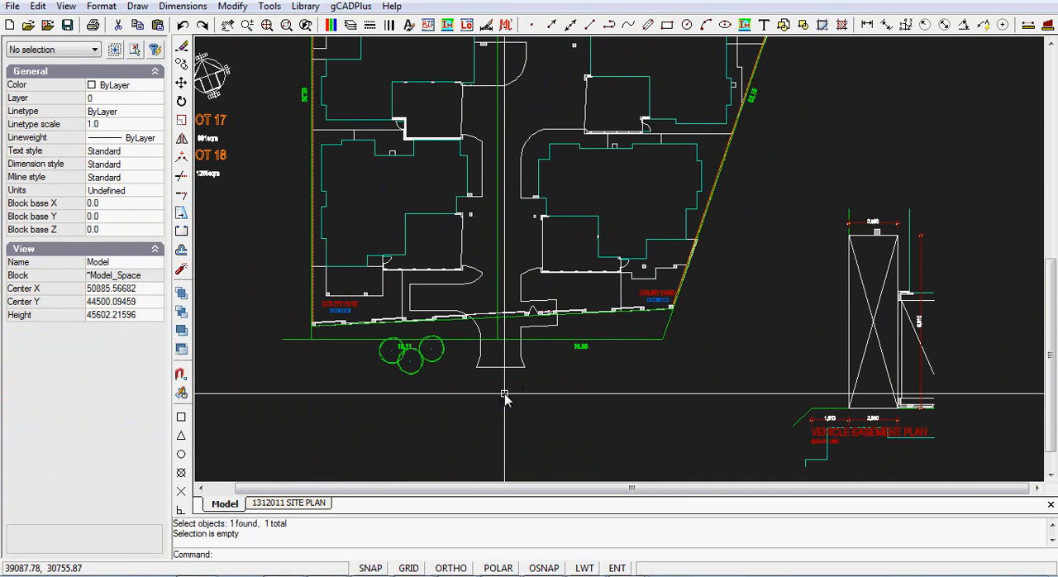
Step: Draw a closed freeform polyline inside the driveway entrance, following its lower edge and the side nearest the three trees
scroll(501, 390, "up", 3)
scroll(494, 351, "up", 2)
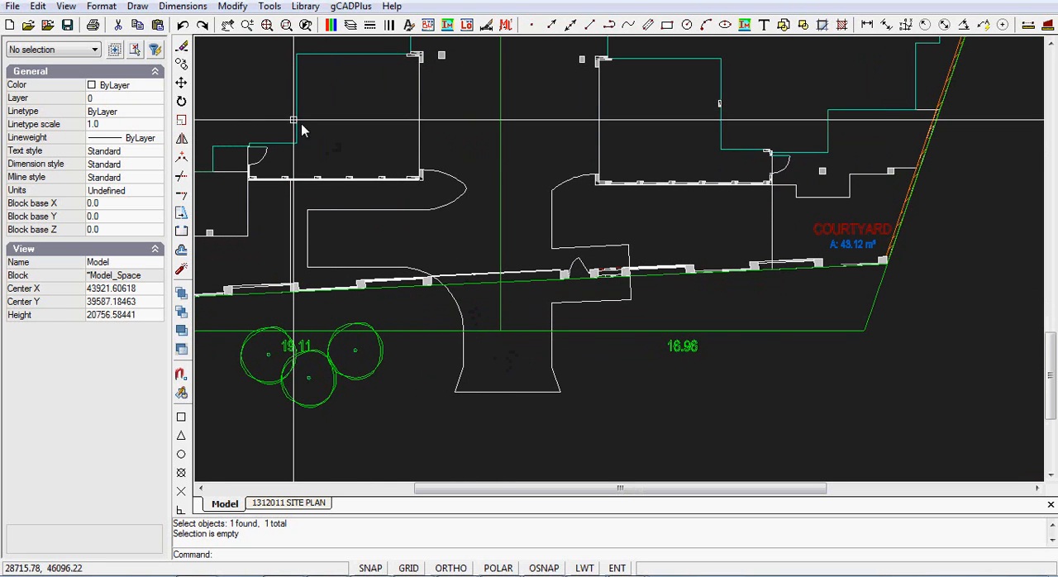
left_click(137, 6)
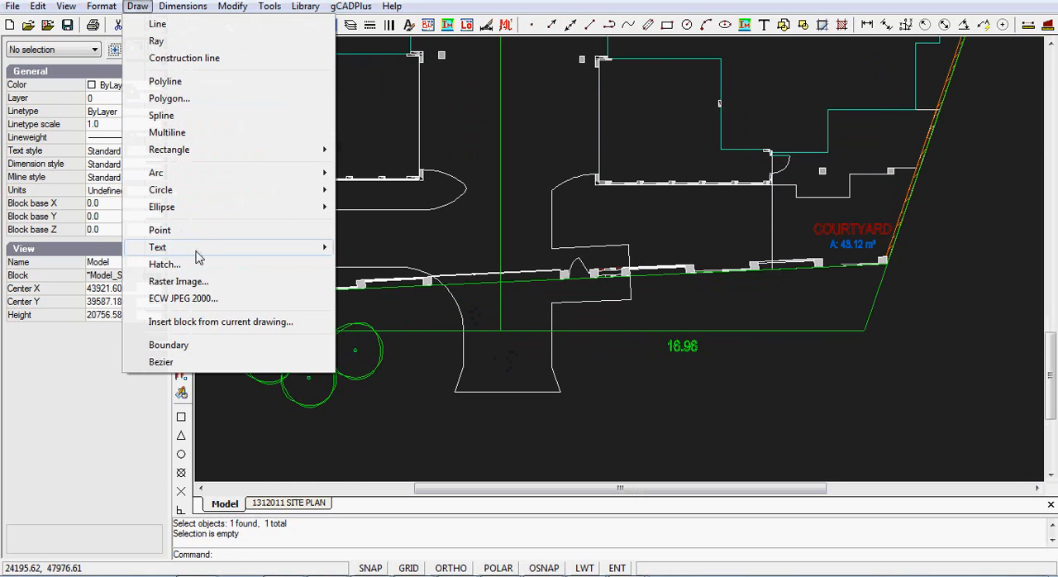
left_click(177, 84)
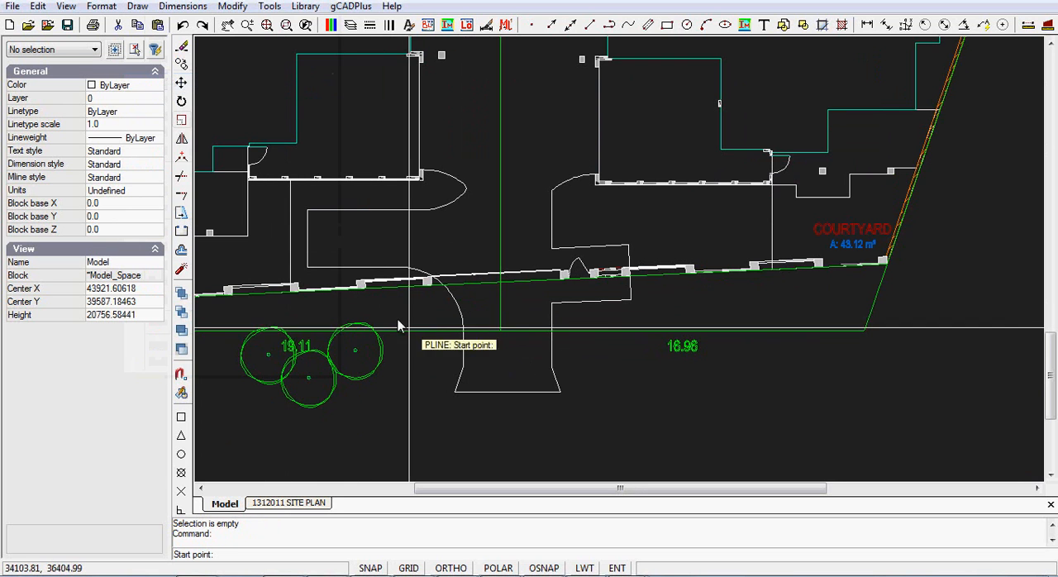
left_click(468, 321)
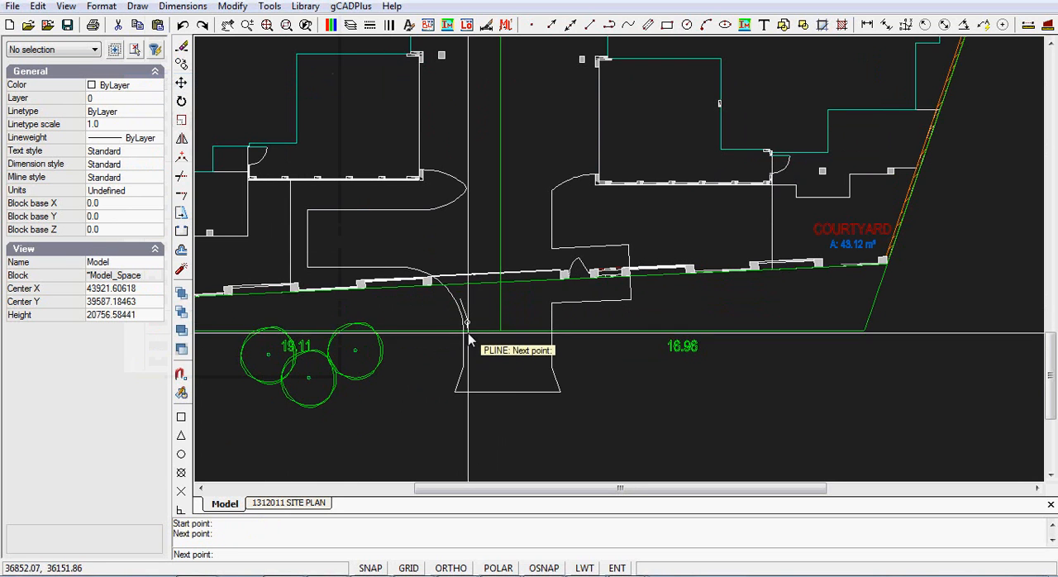
left_click(463, 377)
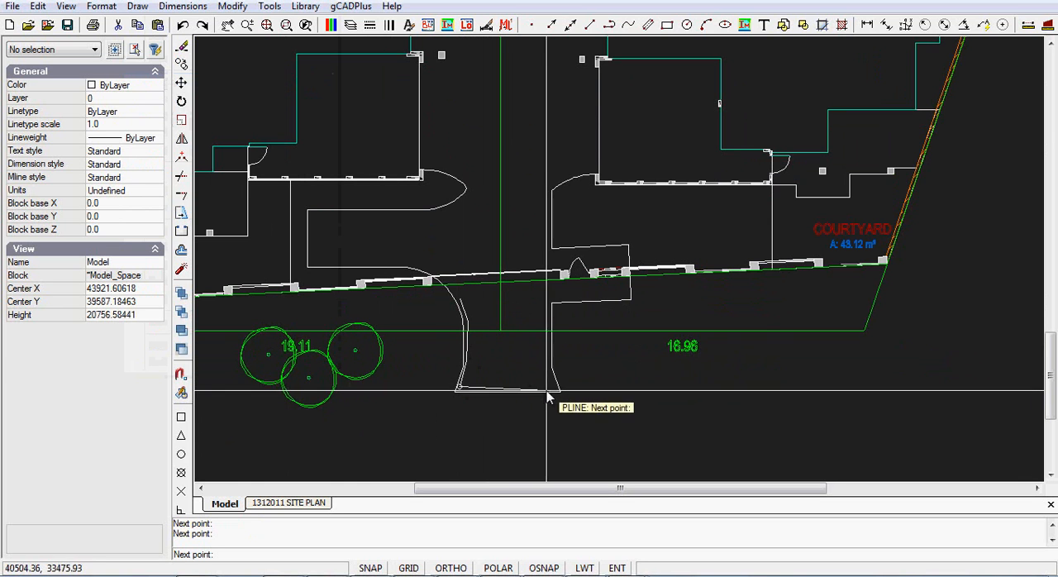
scroll(539, 380, "up", 3)
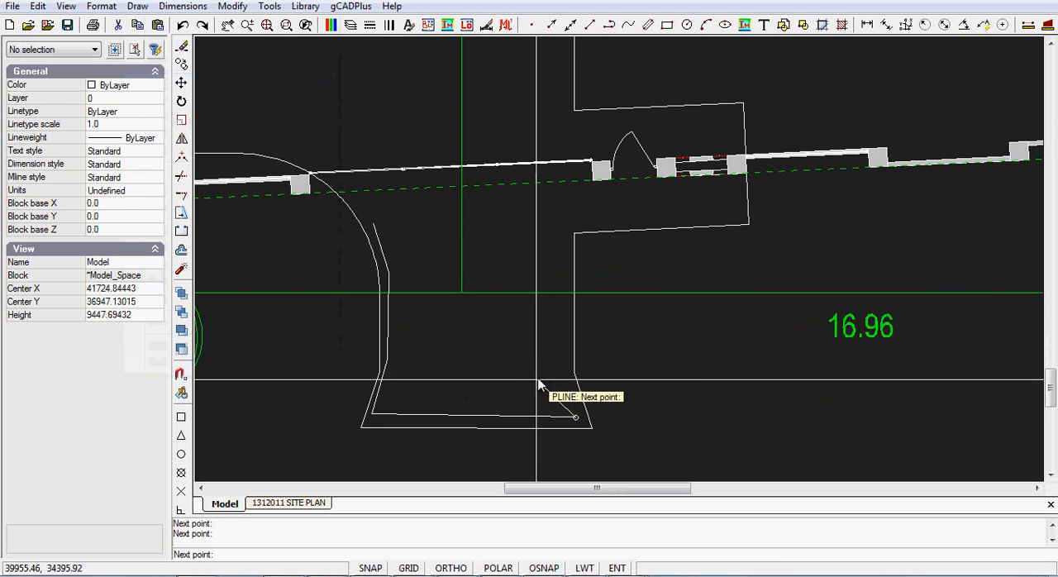
left_click(505, 387)
left_click(463, 360)
left_click(444, 325)
right_click(384, 229)
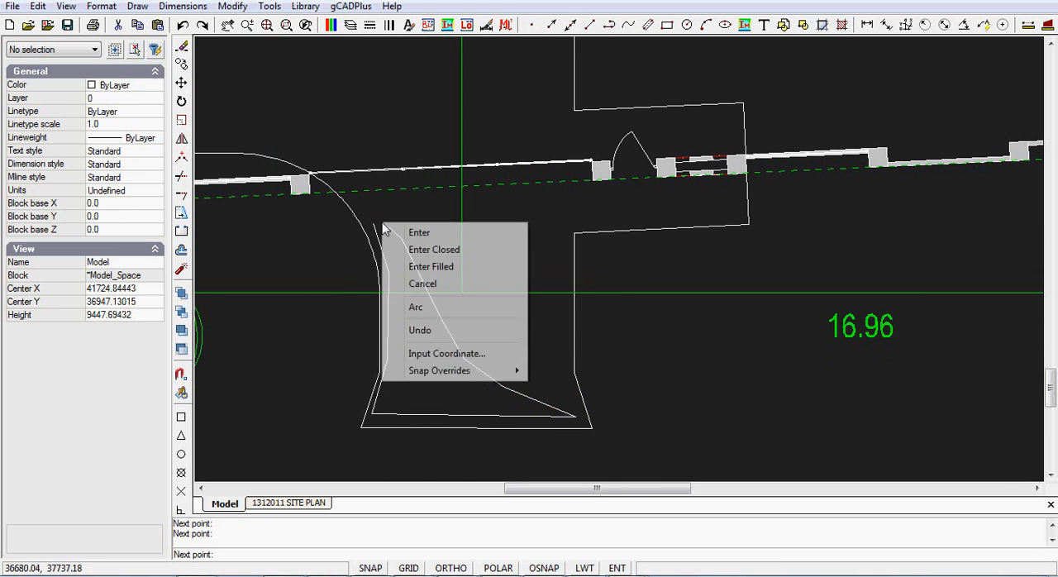
left_click(435, 250)
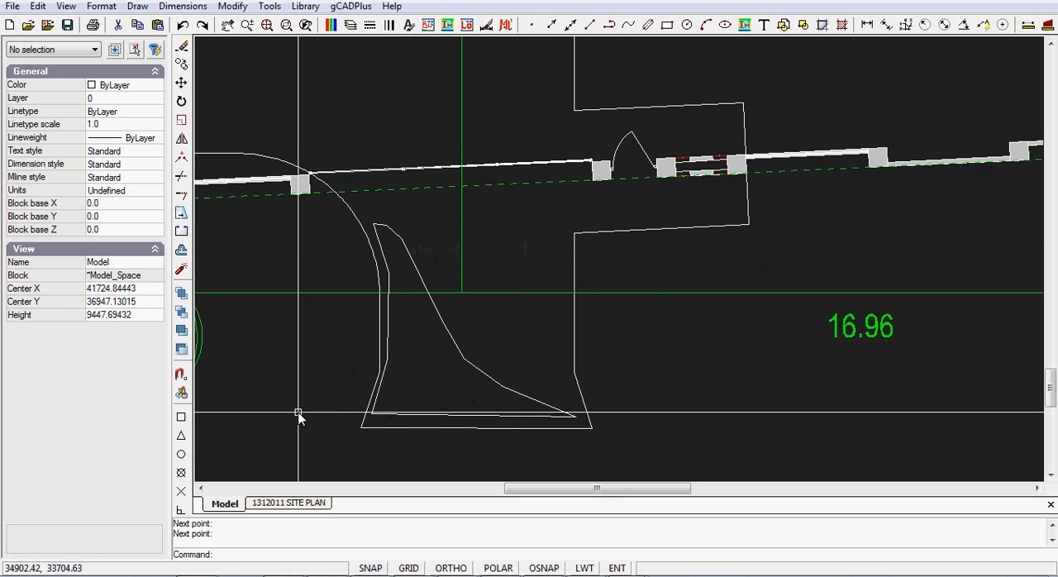
Step: Move the new polyline's two lowest vertices closer to the corners of the driveway entrance
left_click(452, 417)
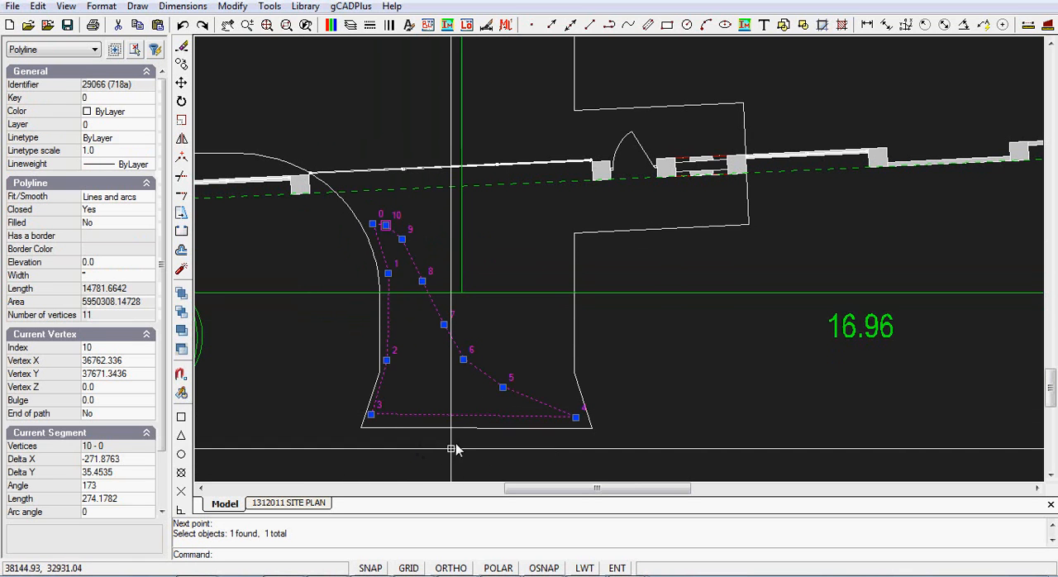
left_click(365, 424)
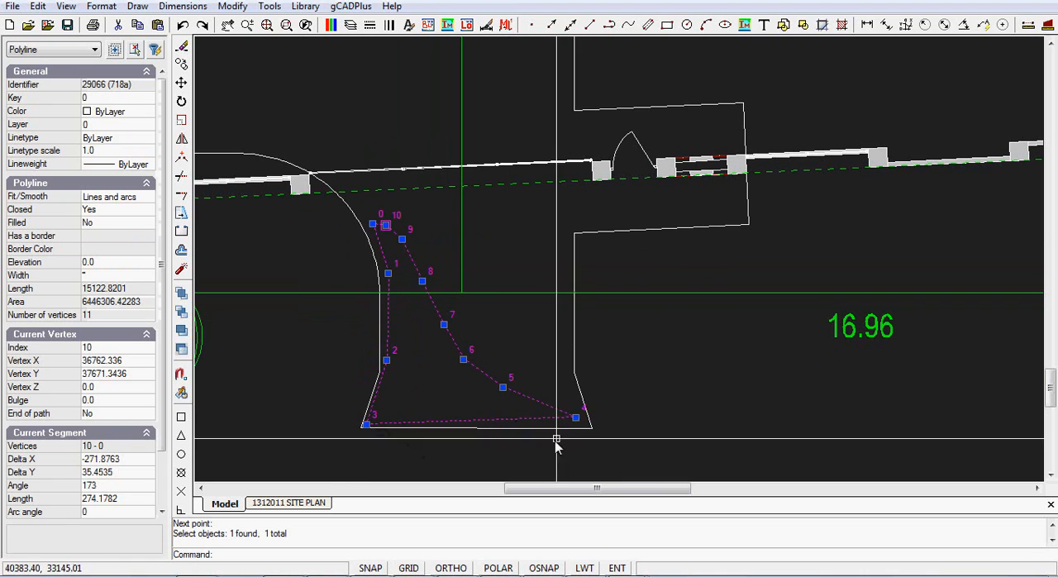
left_click(577, 418)
left_click(588, 425)
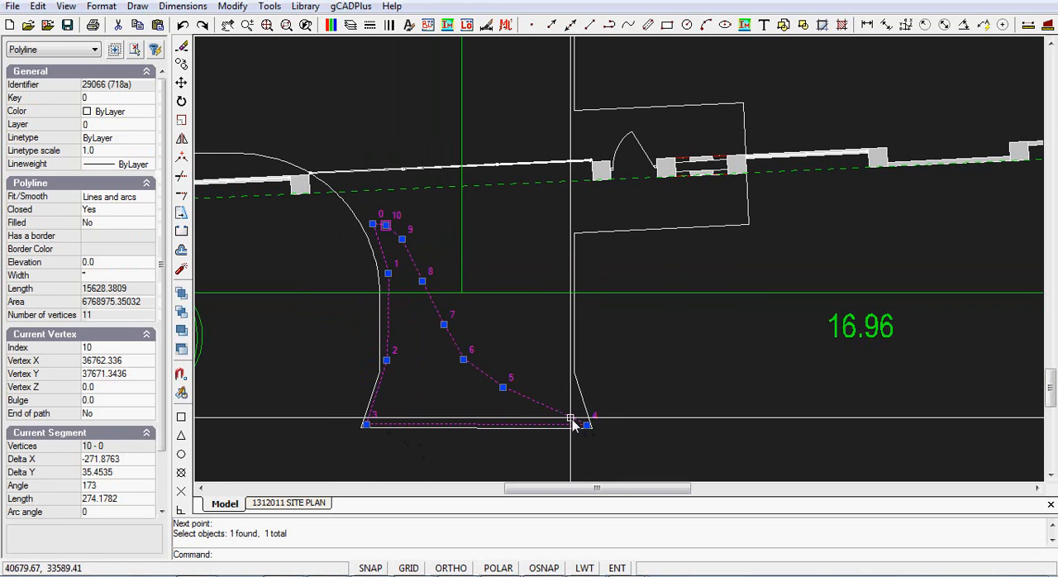
key("Escape")
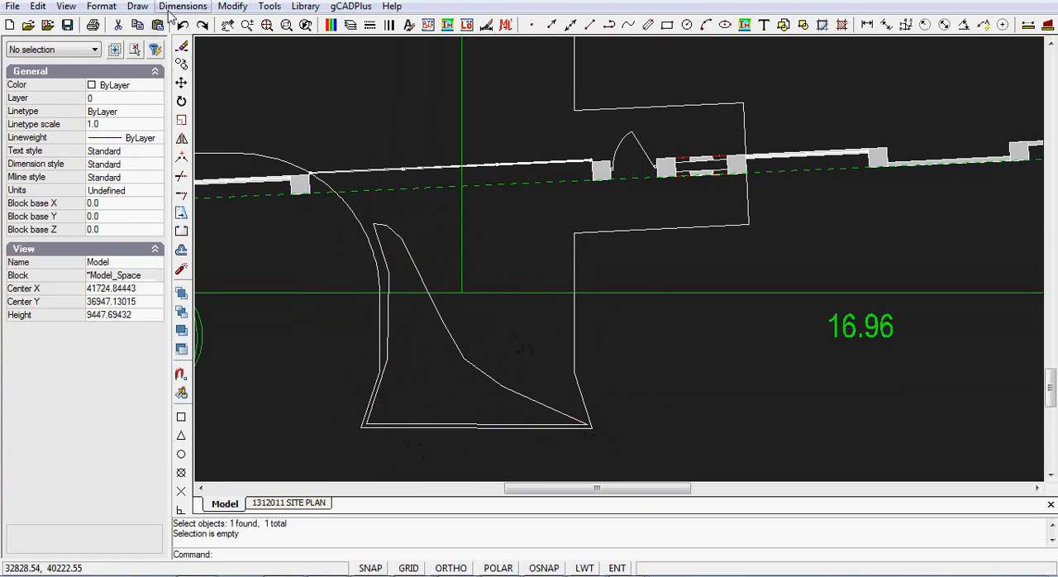
Step: Start a hatch on the new polyline and load the hatches pattern file from the gCADPlus Data folder
left_click(137, 10)
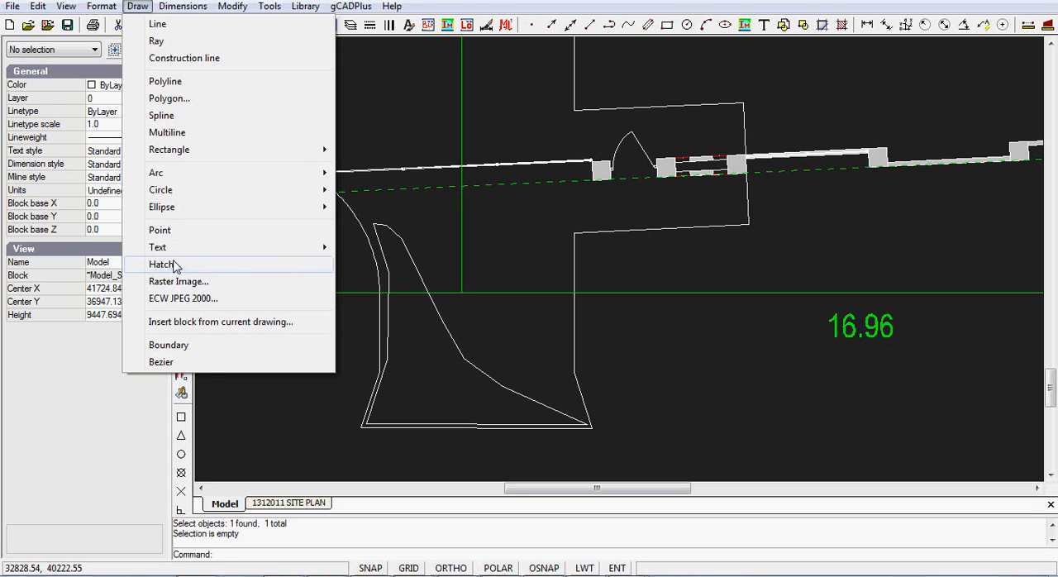
left_click(172, 266)
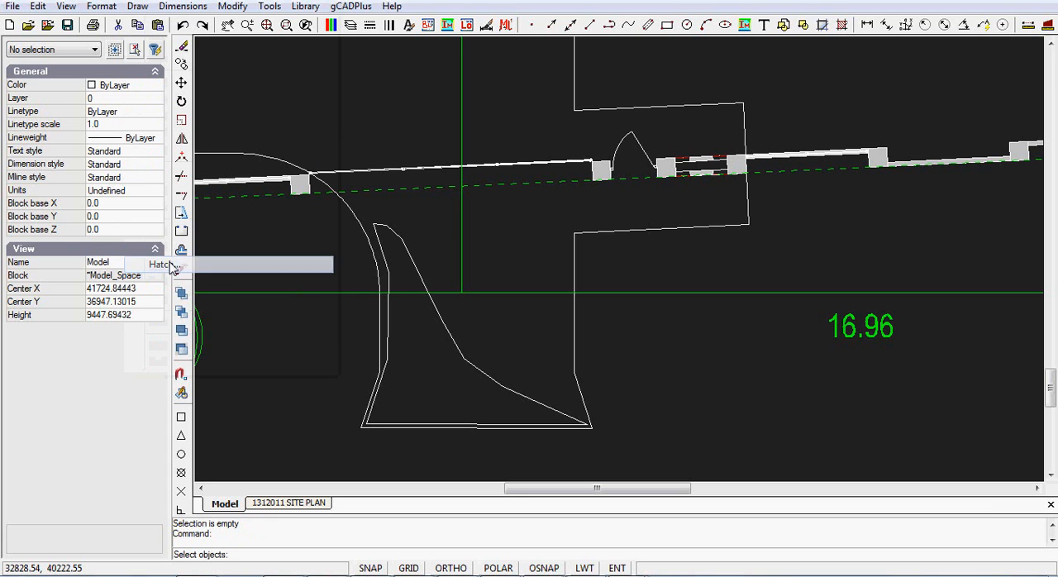
left_click(526, 400)
right_click(427, 395)
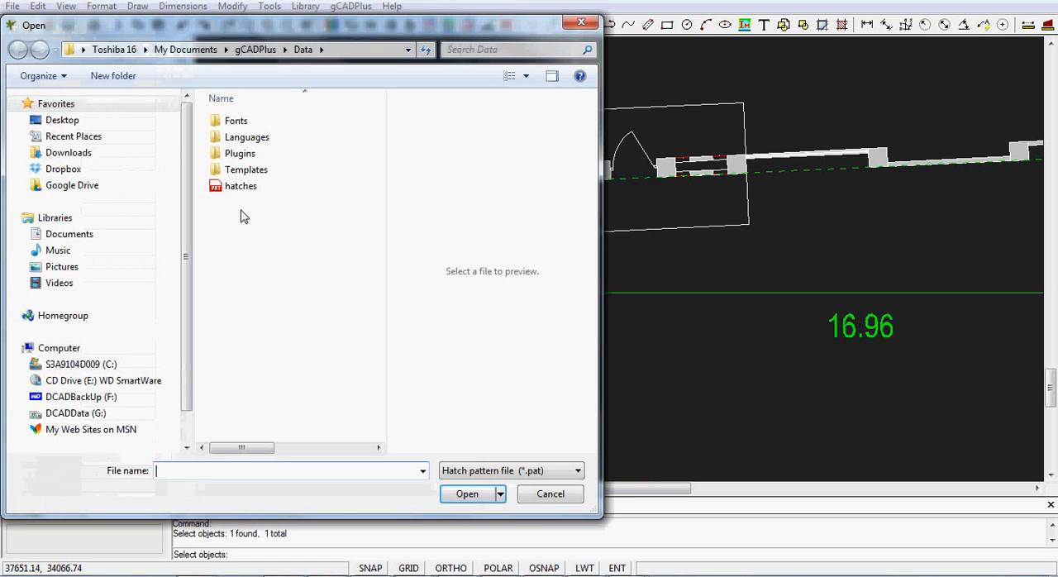
left_click(222, 190)
left_click(465, 498)
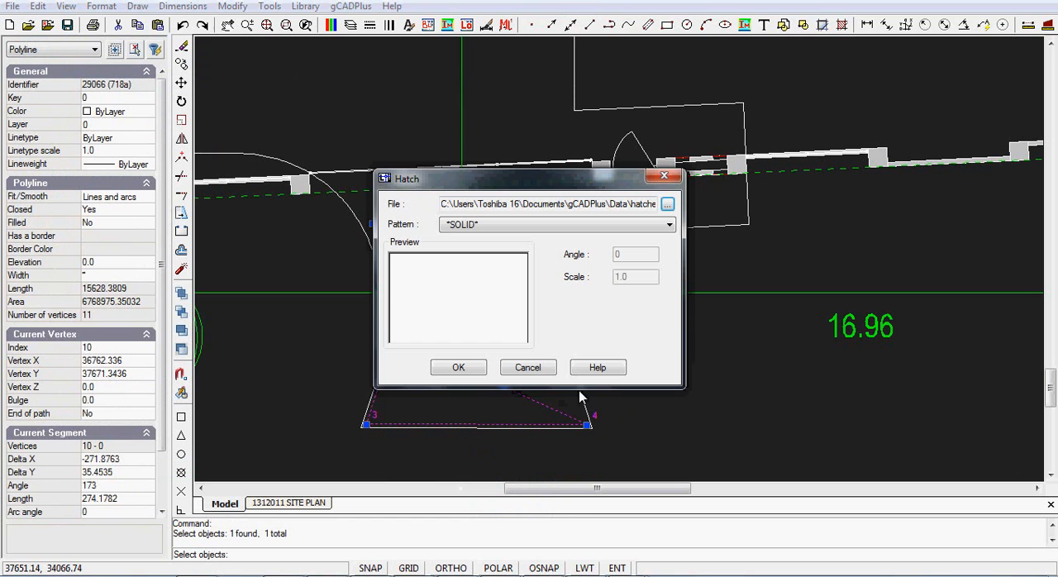
Step: Choose the BRICK masonry pattern, increase its scale from the default, and apply the hatch to the polyline area
left_click(670, 225)
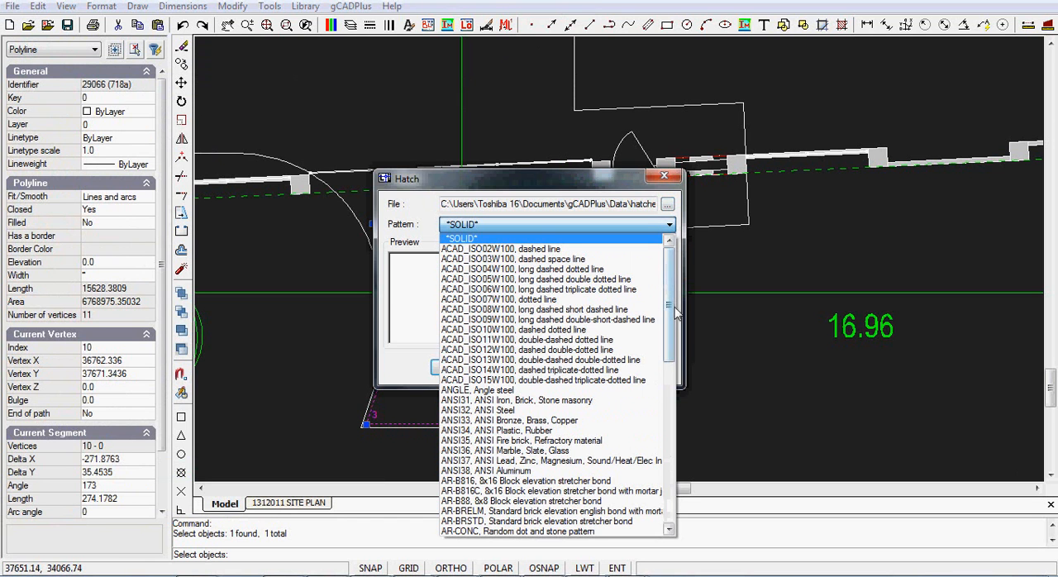
left_click_drag(676, 314, 678, 358)
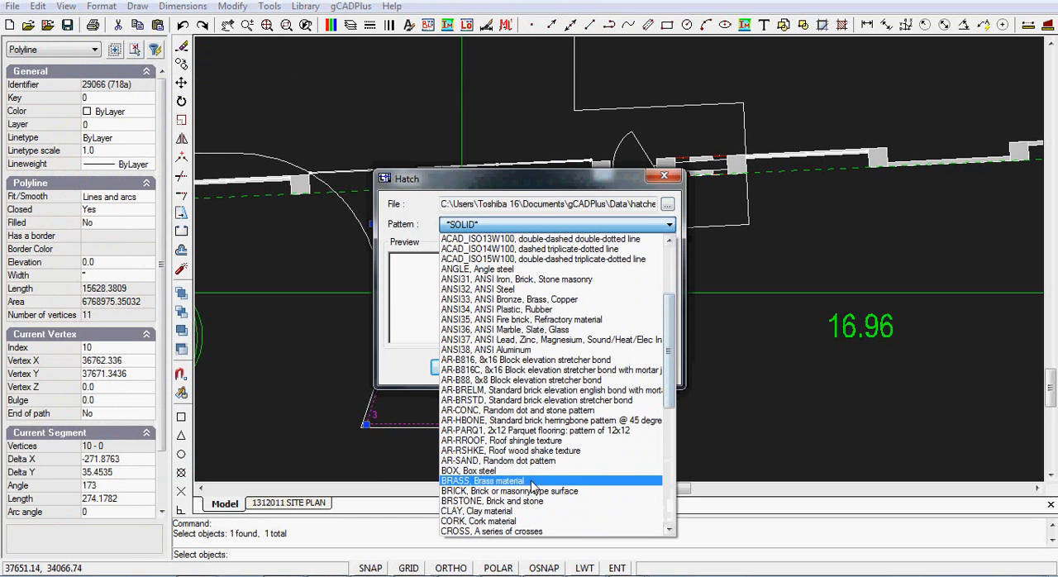
left_click(495, 491)
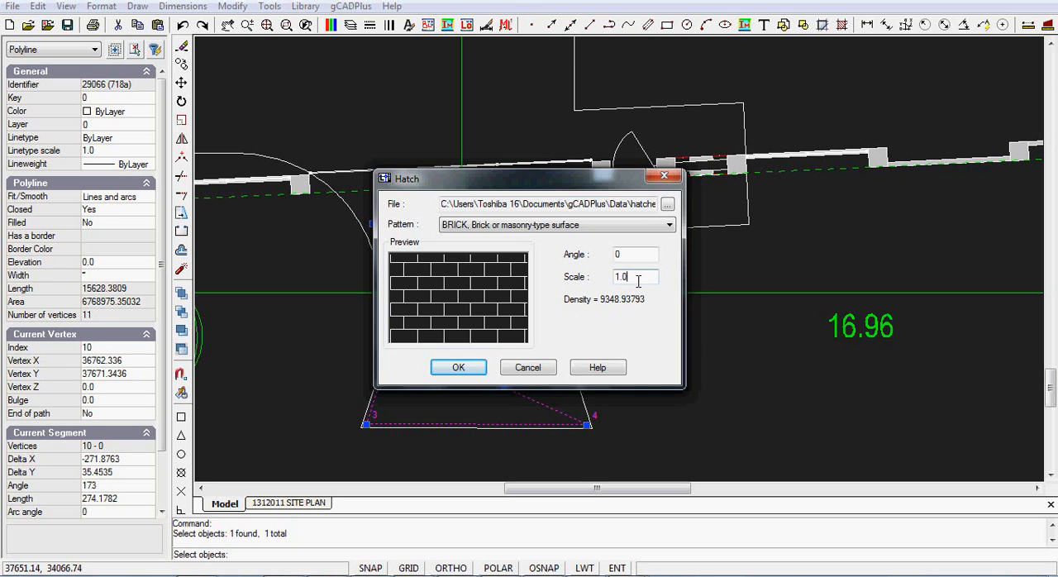
key("BackSpace")
type("1")
type("0000")
left_click(460, 369)
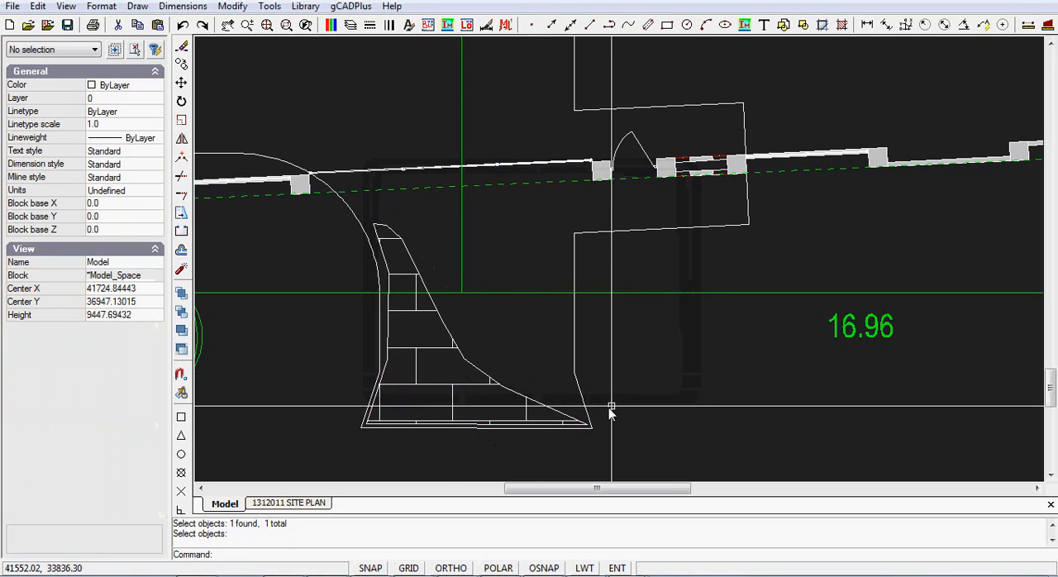
Step: Set the brick hatch's scale to 1500
left_click(431, 387)
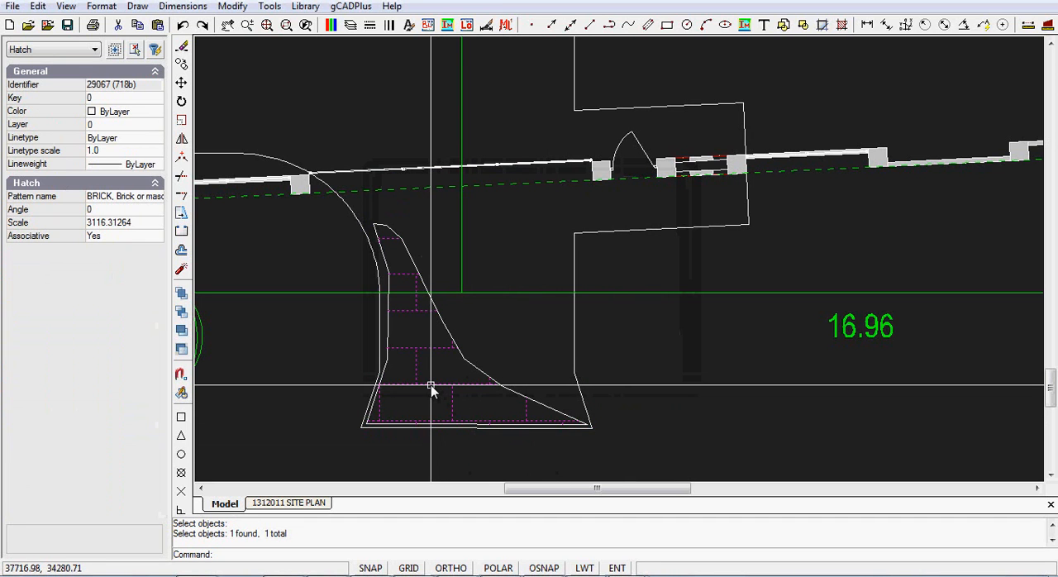
left_click(135, 222)
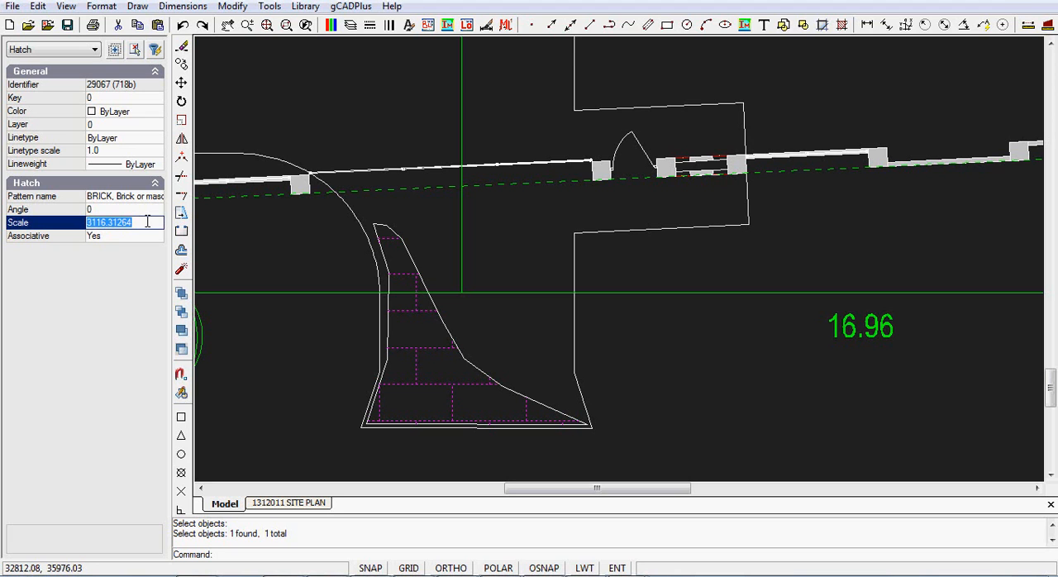
type("1500.0")
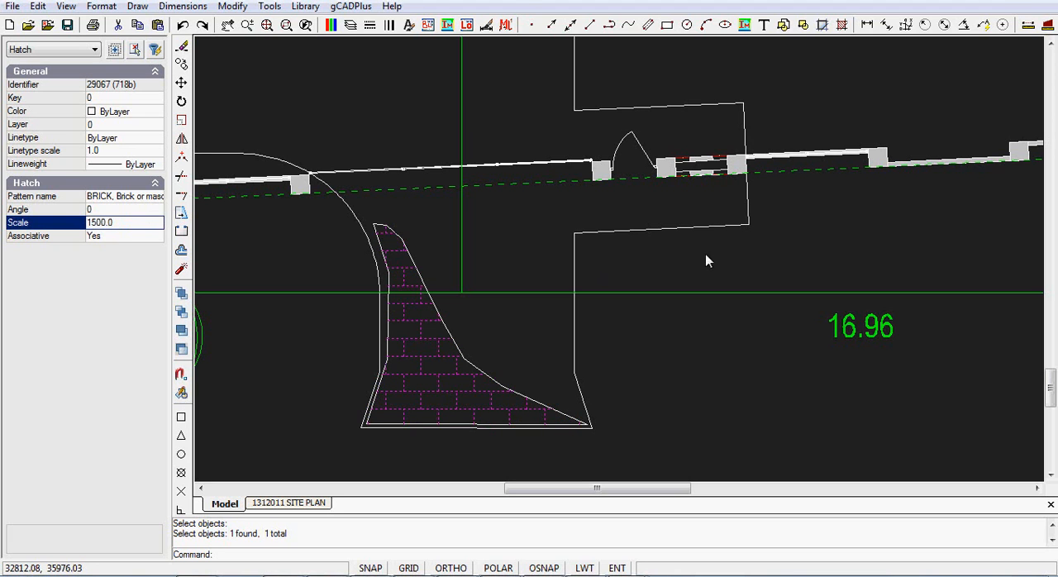
key("Escape")
Step: Delete the boundary polyline around the brick hatch, leaving only the pattern
scroll(667, 396, "down", 3)
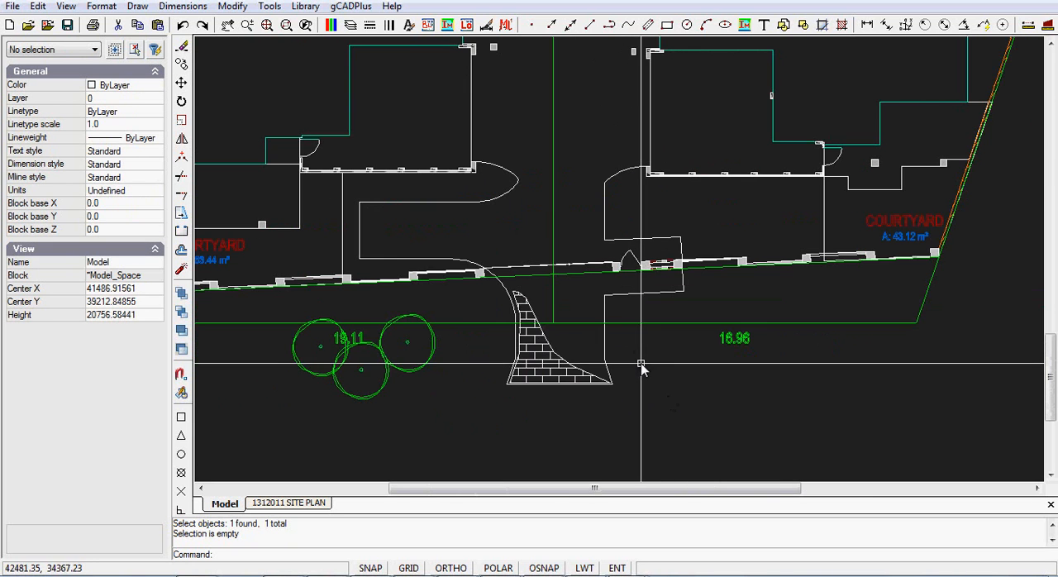
scroll(597, 360, "up", 3)
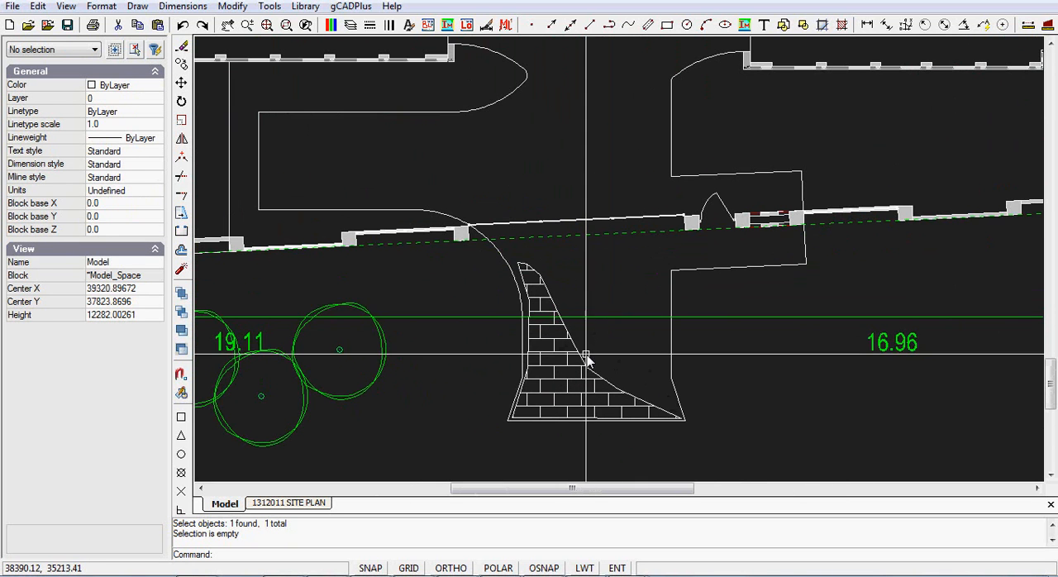
left_click(583, 361)
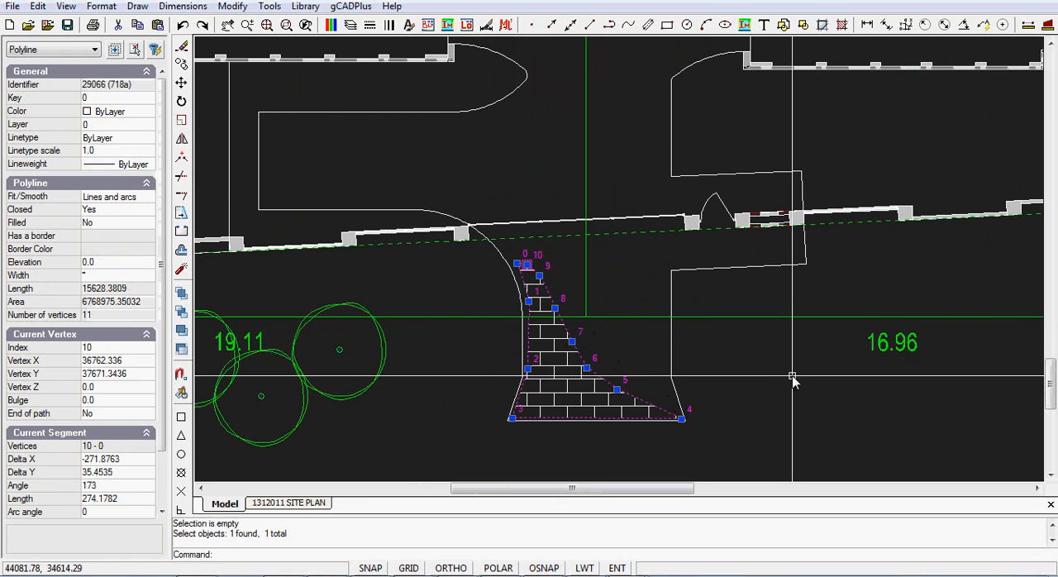
key("Escape")
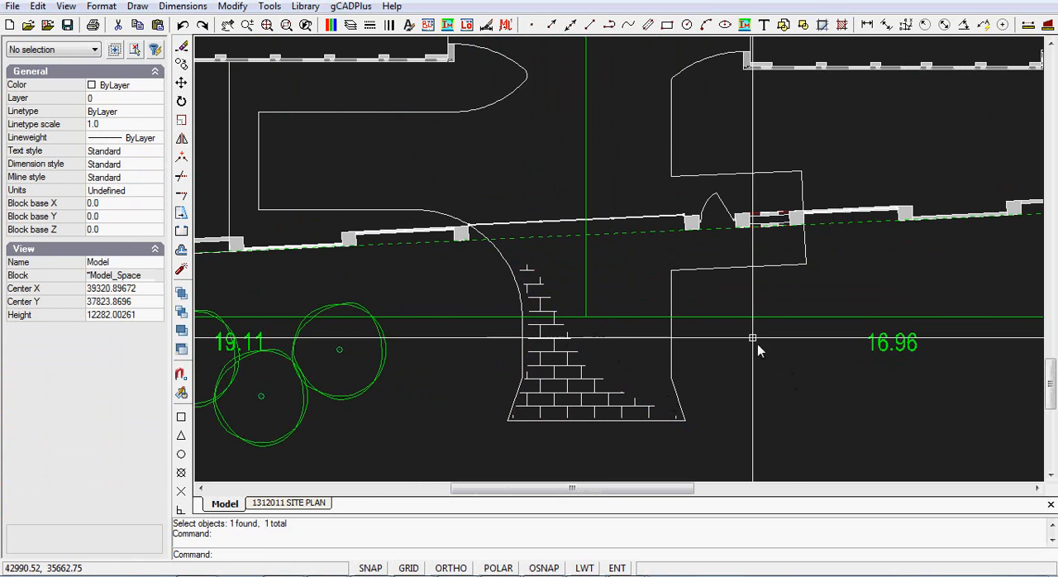
Step: Examine the driveway outline from the entrance up between the buildings
scroll(736, 339, "down", 2)
mouse_move(671, 275)
middle_mouse_down()
mouse_move(657, 170)
mouse_move(557, 407)
middle_mouse_up()
scroll(655, 177, "up", 1)
middle_click_drag(550, 358, 551, 219)
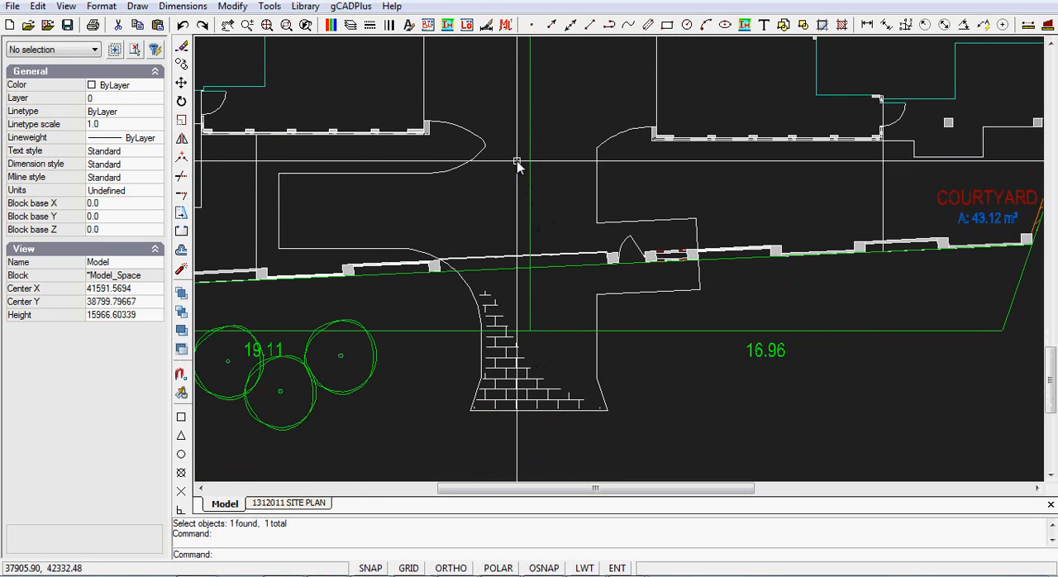
mouse_move(539, 138)
middle_mouse_down()
mouse_move(545, 355)
mouse_move(518, 327)
middle_mouse_up()
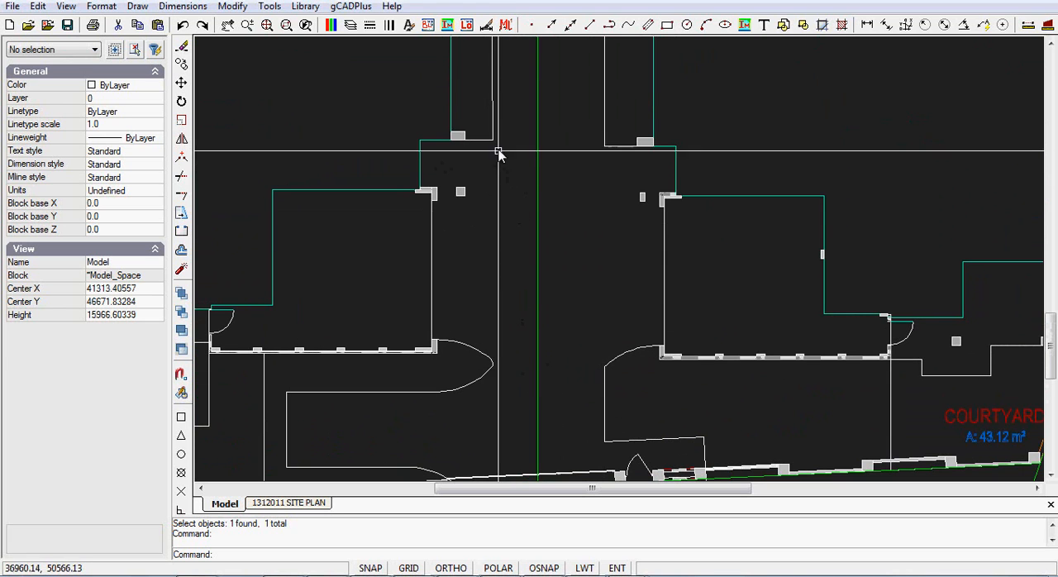
scroll(439, 202, "up", 4)
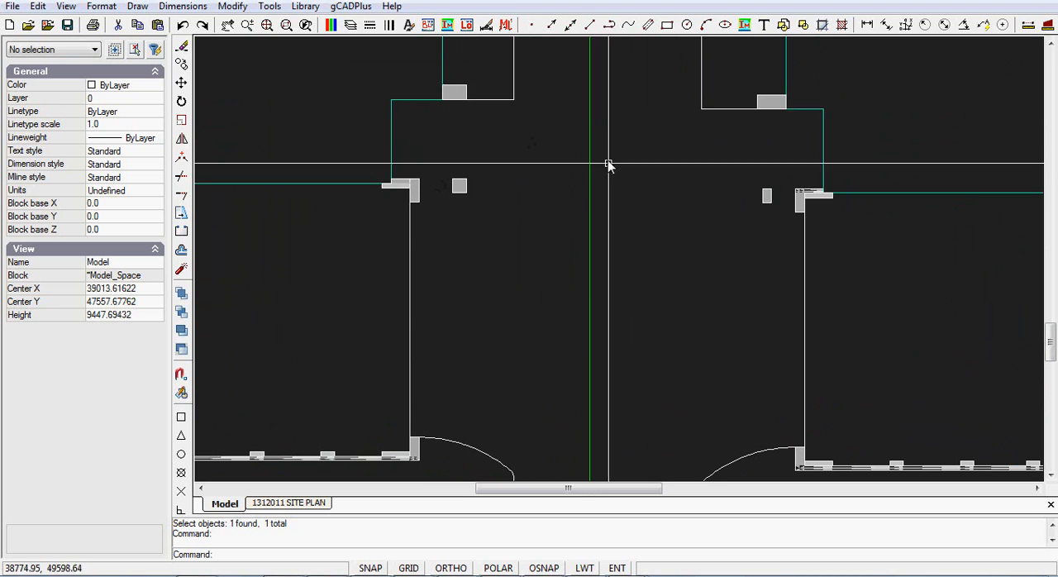
scroll(616, 203, "down", 10)
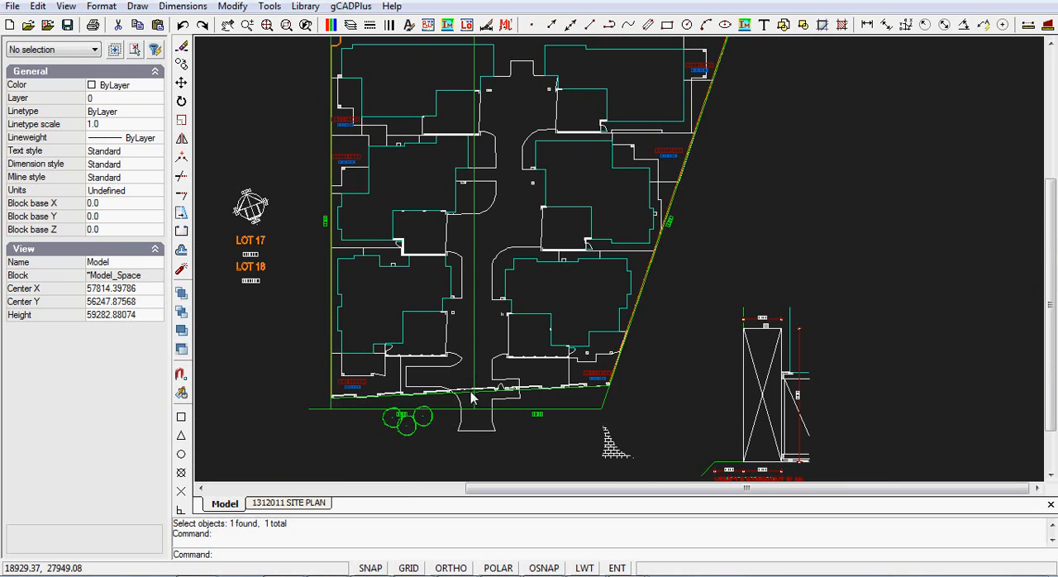
Step: Hatch the whole driveway outline with the BRICK pattern at angle 0 and scale 3000
left_click(138, 6)
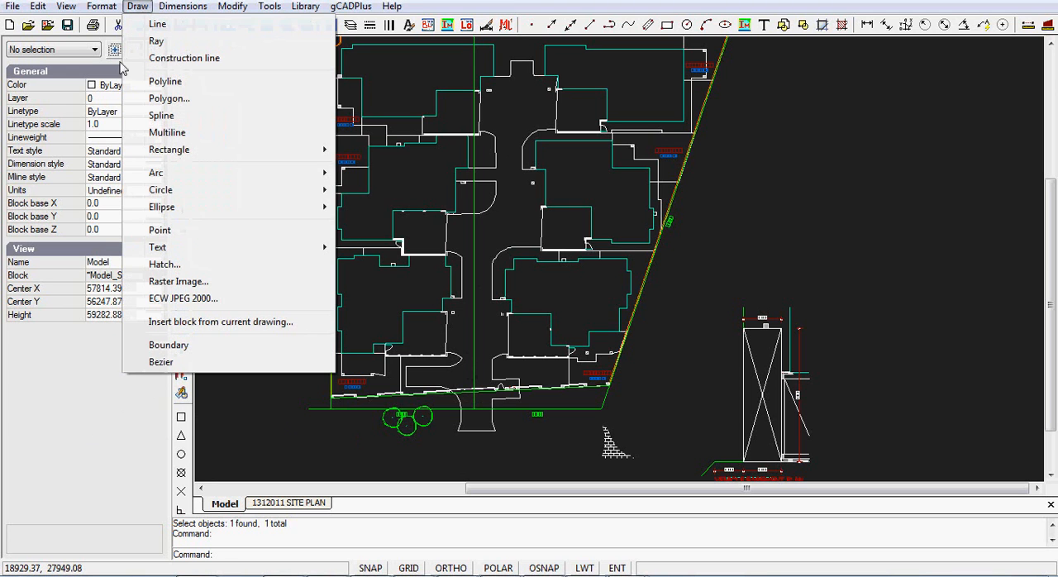
left_click(162, 265)
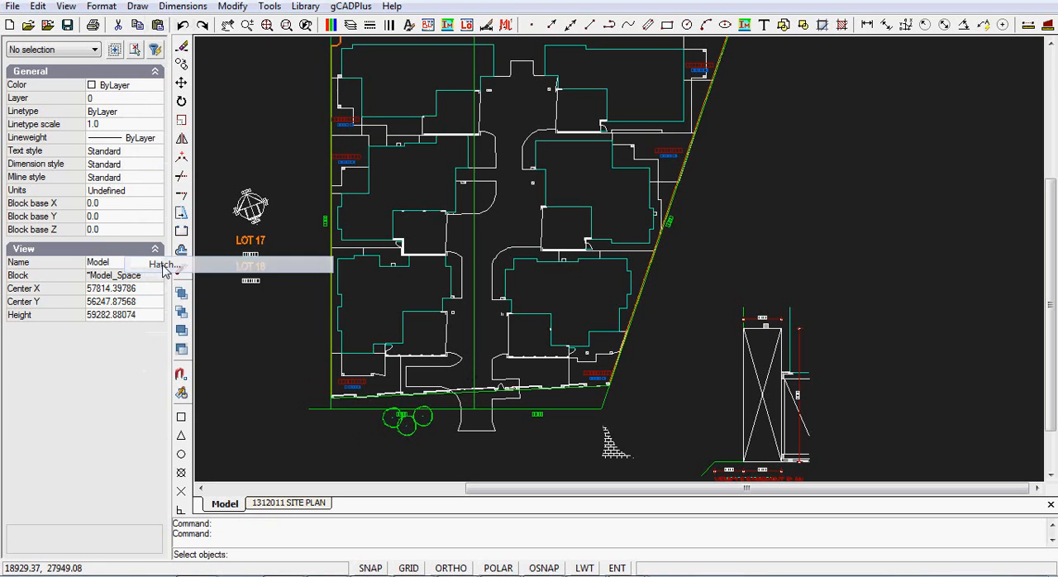
left_click(484, 431)
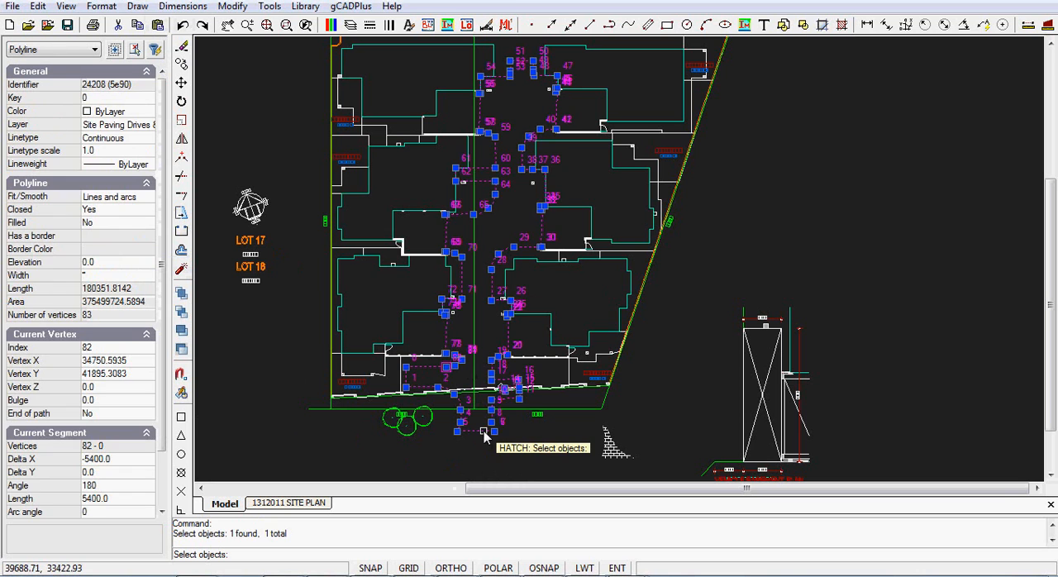
key("Return")
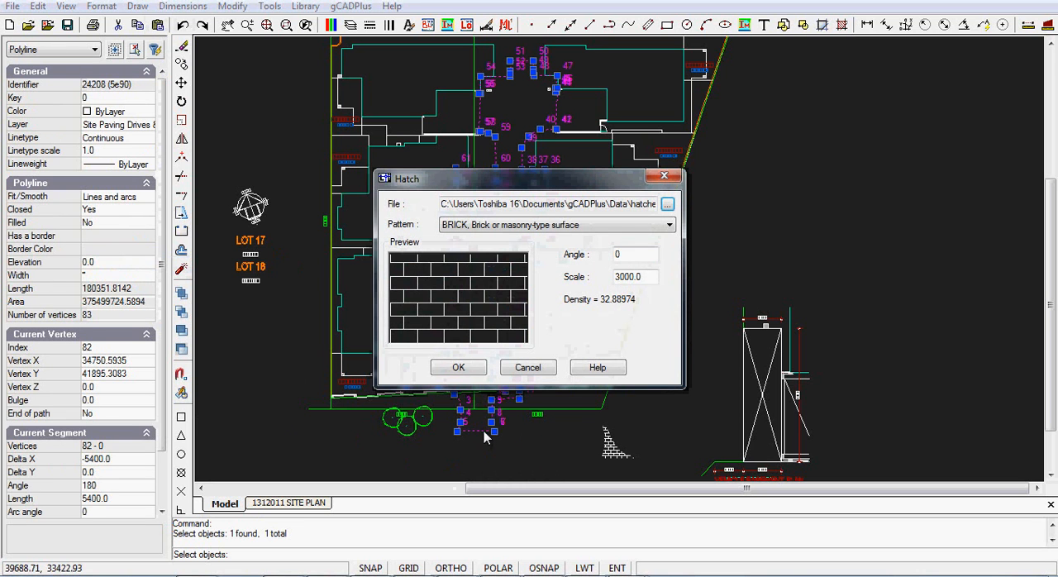
left_click(458, 369)
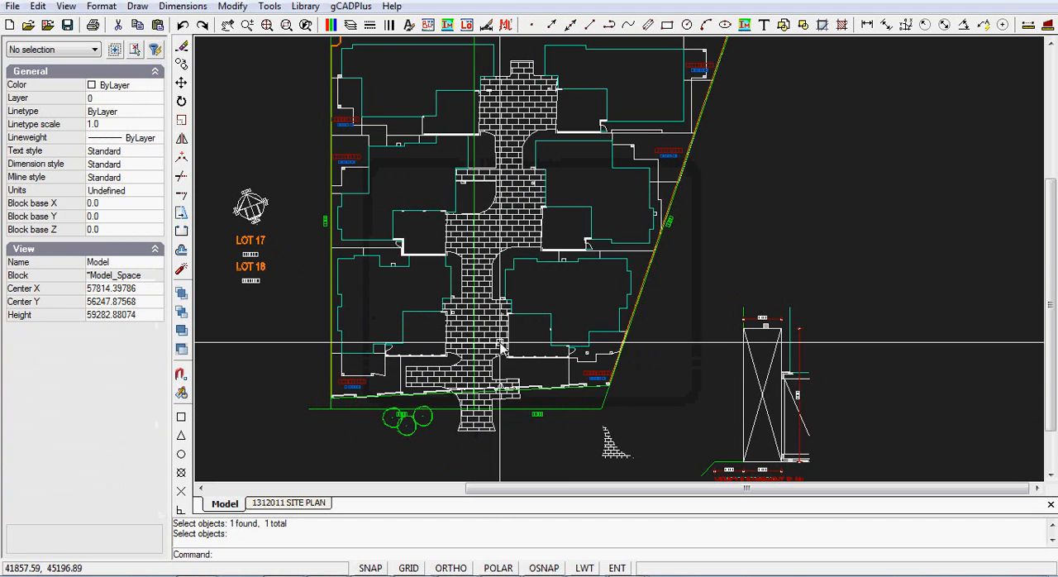